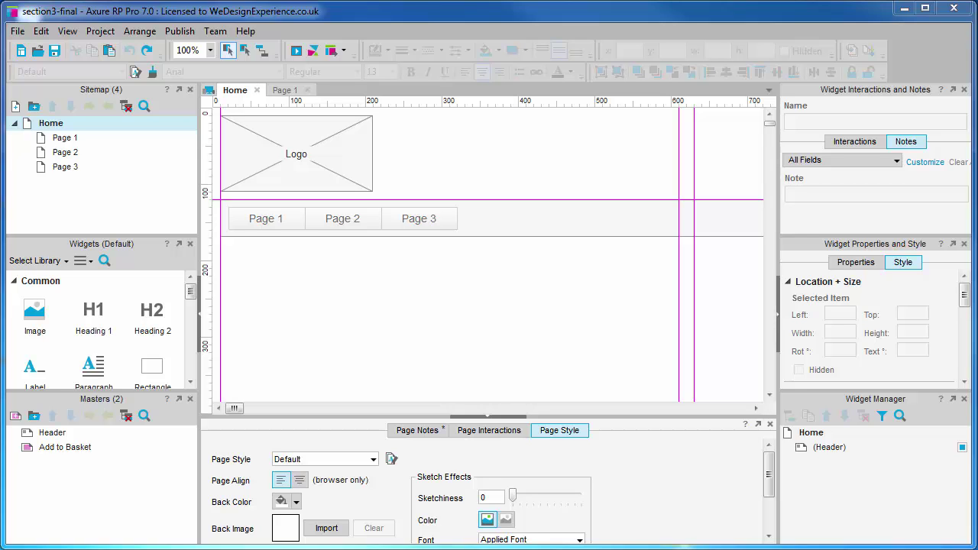
Place a Heading 1 below the menu on Home reading 'Home'.
drag(103, 313, 212, 264)
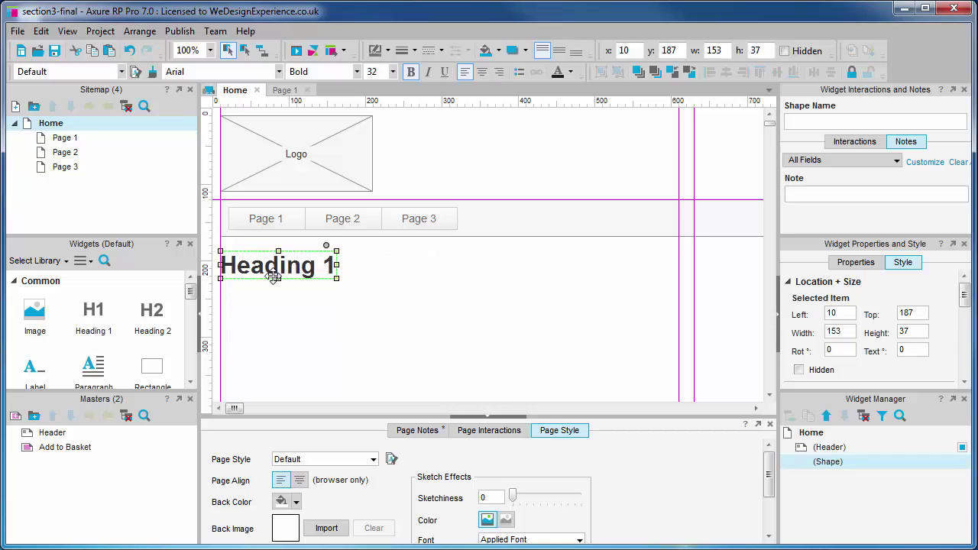
double_click(273, 268)
text(Home)
click(312, 313)
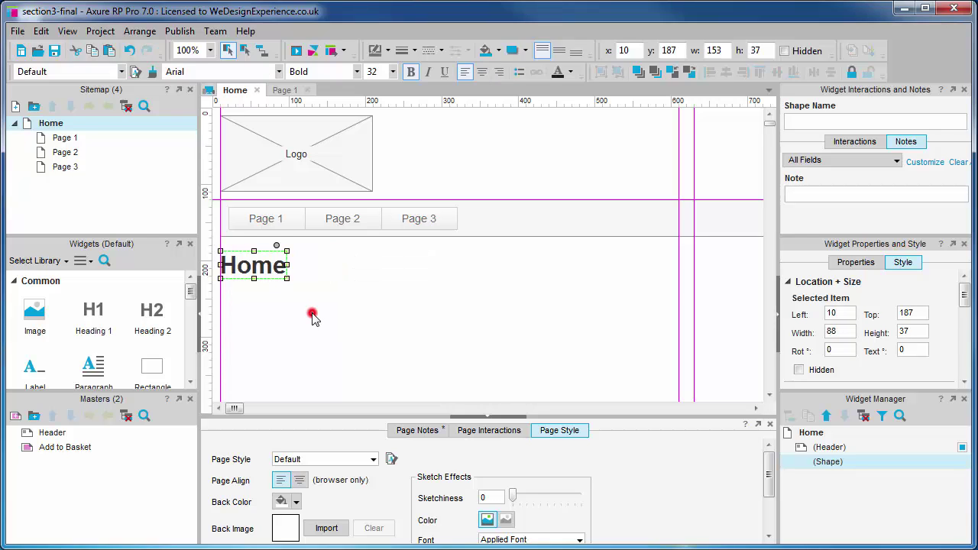
Retitle the headings on Page 1, Page 2 and Page 3 as 'Product 1', 'Product 2' and 'Product 3'.
double_click(80, 139)
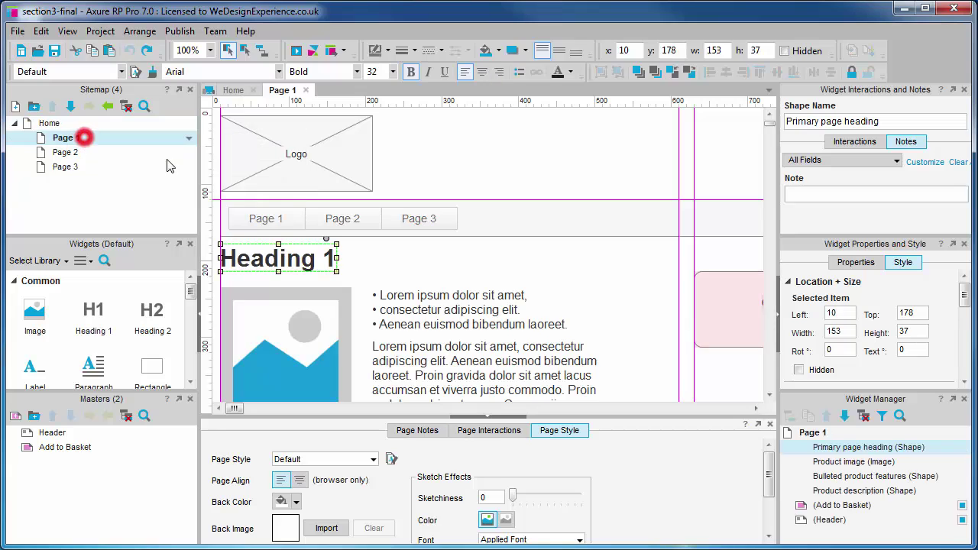
double_click(314, 263)
text(Product 1)
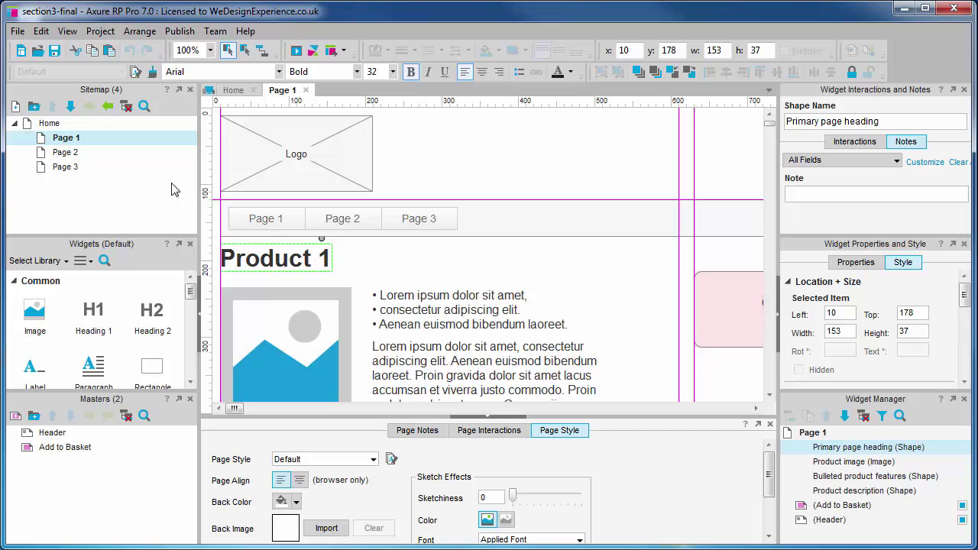
click(83, 154)
double_click(83, 154)
click(304, 256)
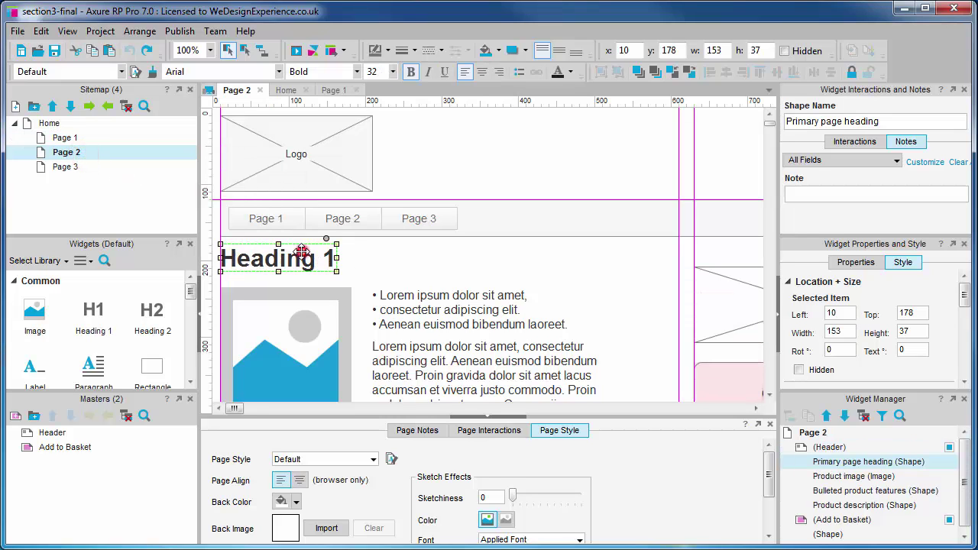
double_click(302, 252)
text(Product 2)
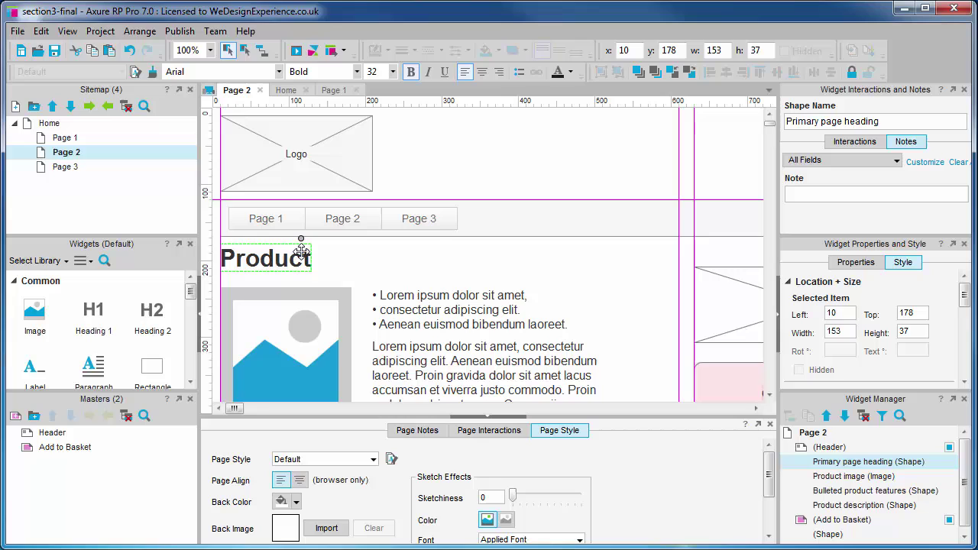
double_click(74, 168)
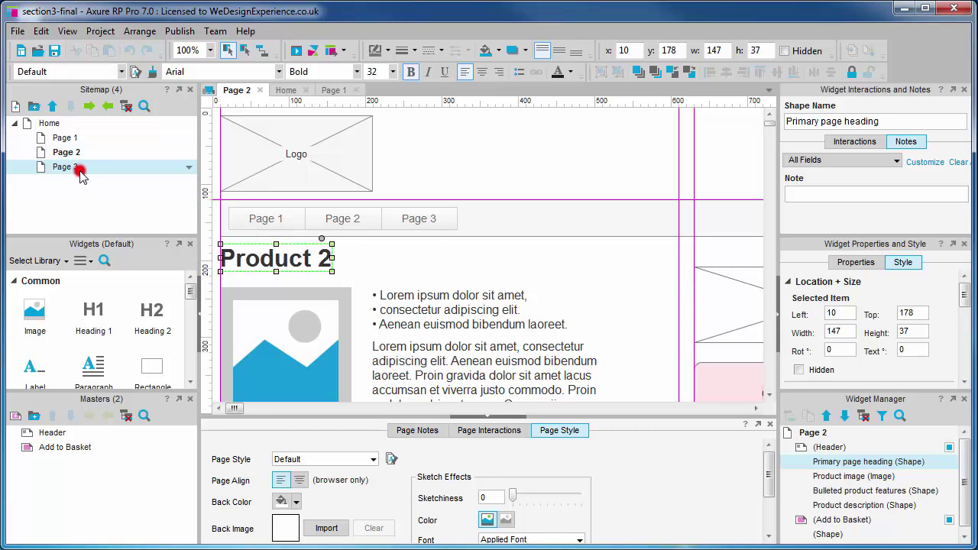
click(300, 259)
double_click(300, 259)
text(Pr)
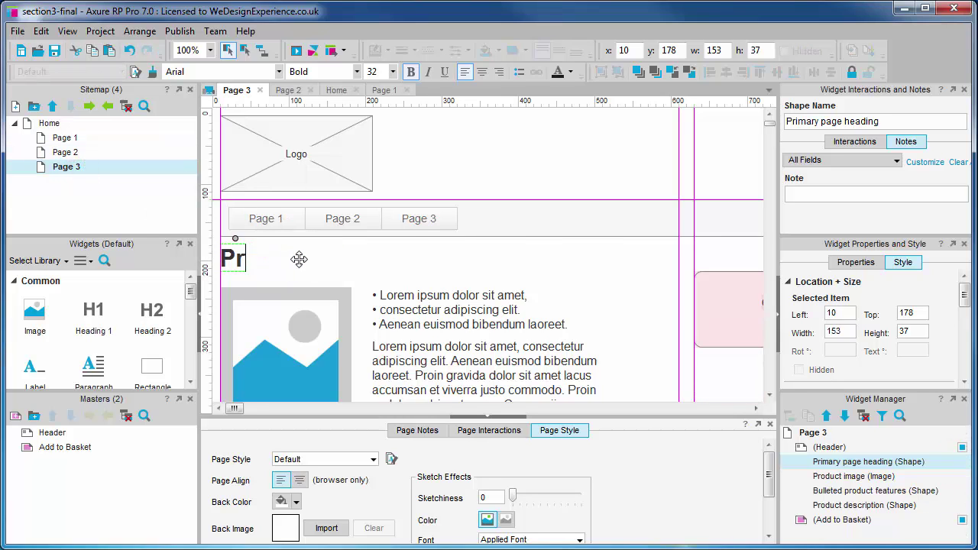
text(oduct 3)
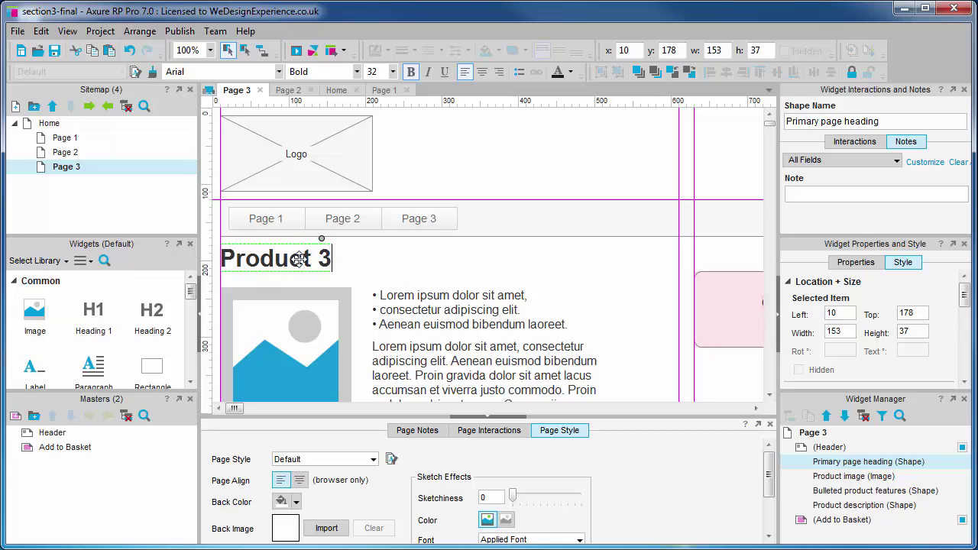
click(441, 248)
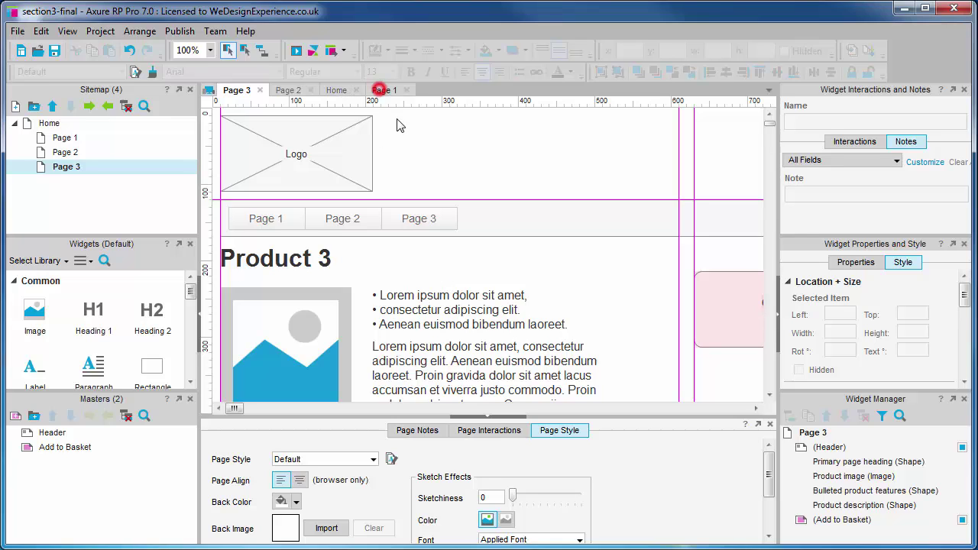
Rename Page 1 to 'Product 1' in the Sitemap.
click(382, 90)
click(434, 258)
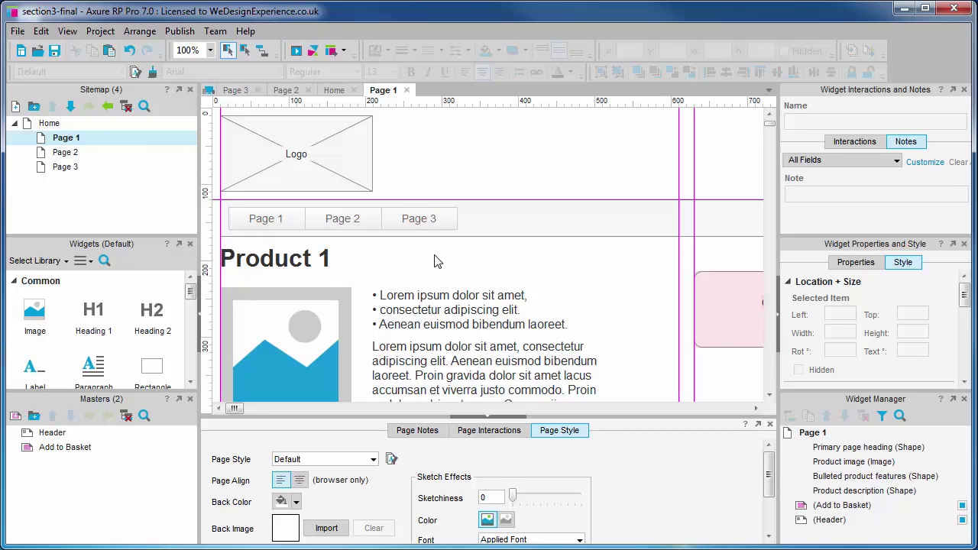
click(77, 138)
text(Product 1)
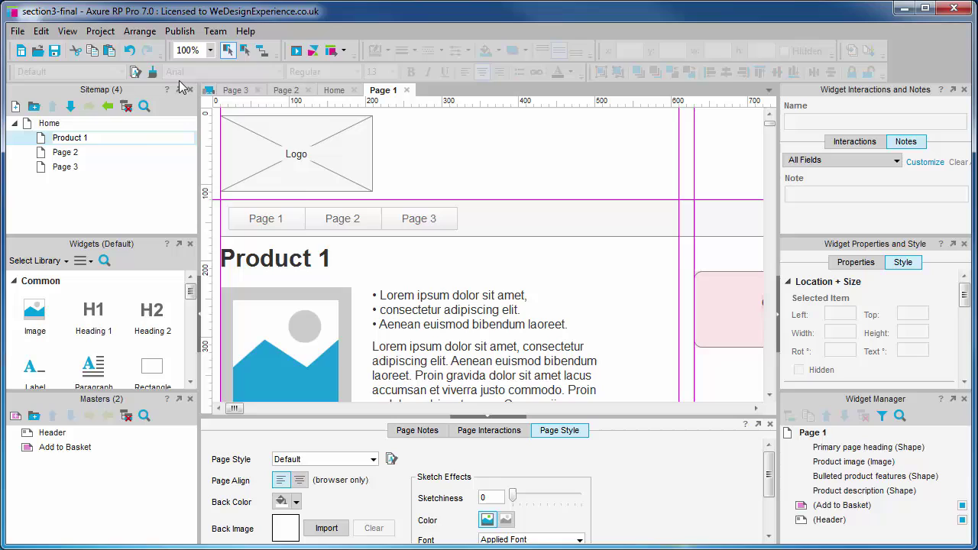
click(104, 157)
Rename Page 2 and Page 3 to 'Product 2' and 'Product 3'.
click(104, 157)
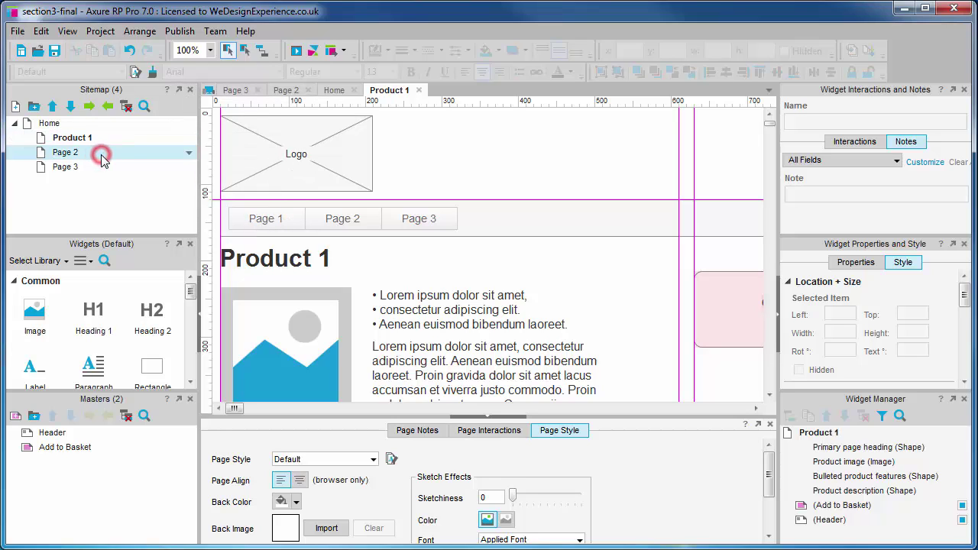
text(Prodcut)
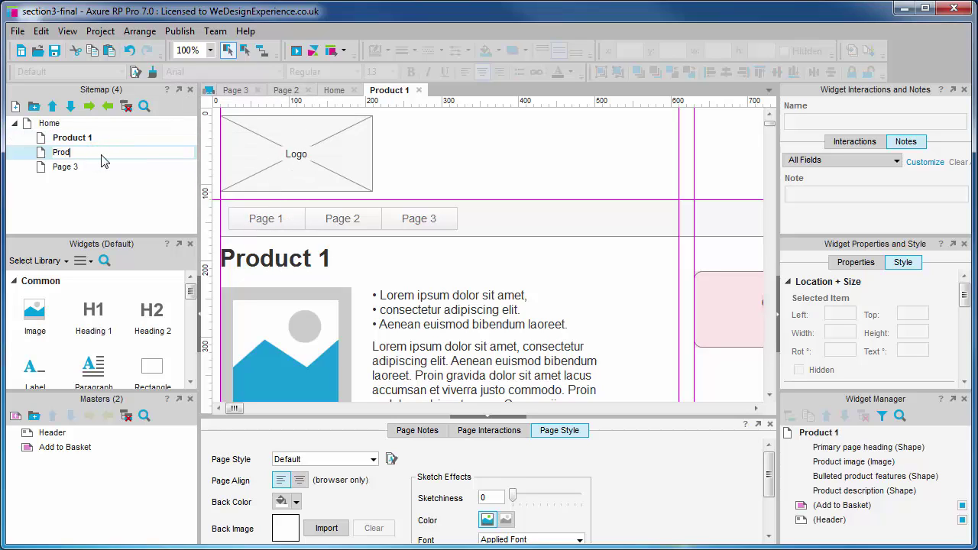
key(BackSpace)
key(BackSpace)
key(BackSpace)
text(uct 2)
click(63, 166)
click(76, 167)
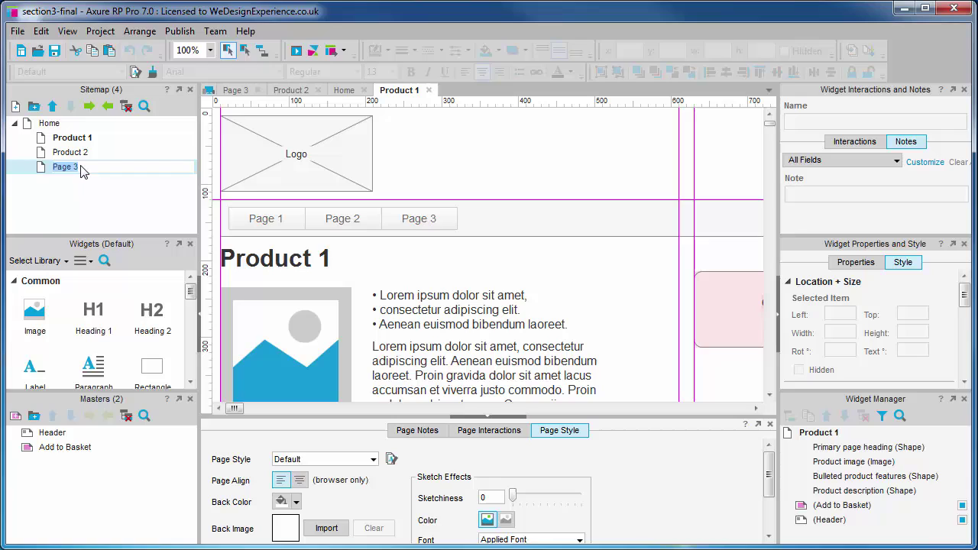
text(Product 3)
Open the Header master and relabel its first menu item 'Product 1'.
click(600, 304)
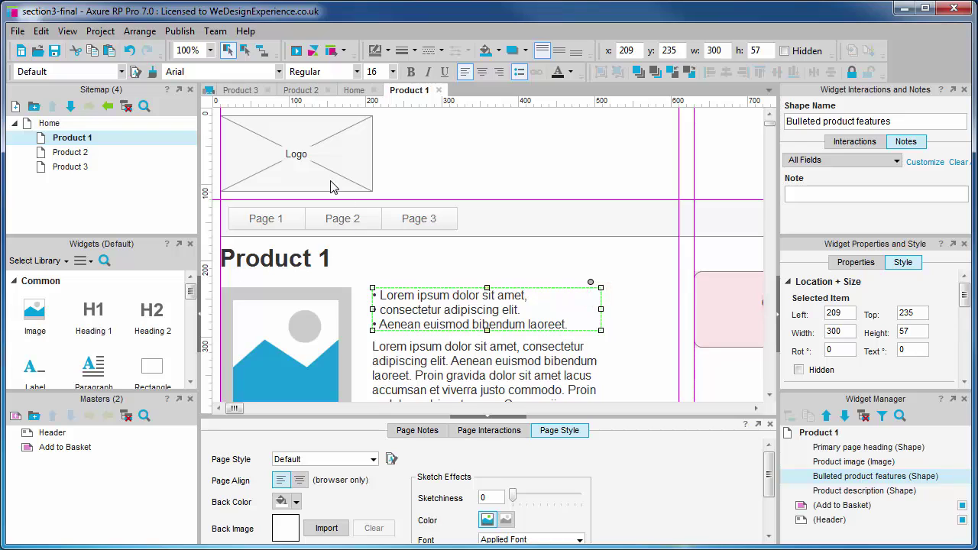
double_click(328, 210)
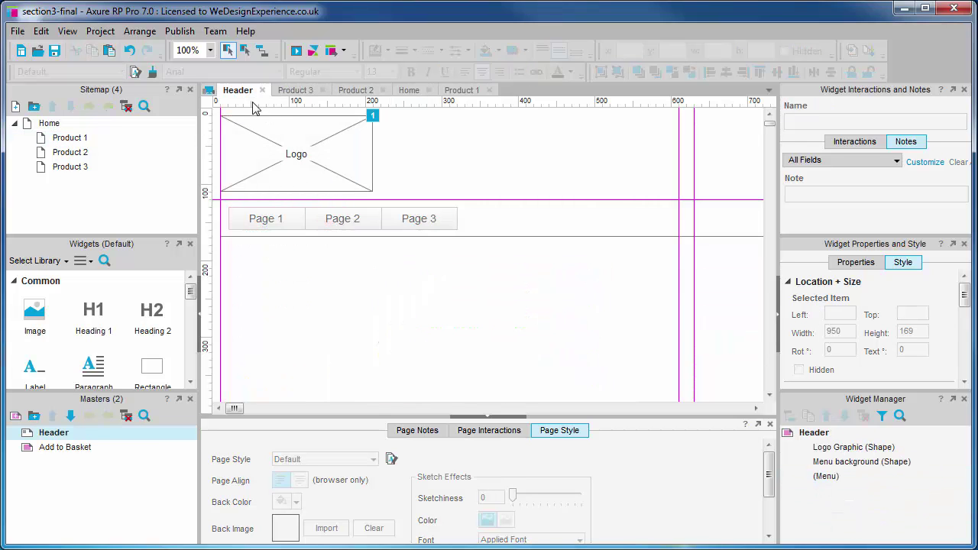
click(269, 220)
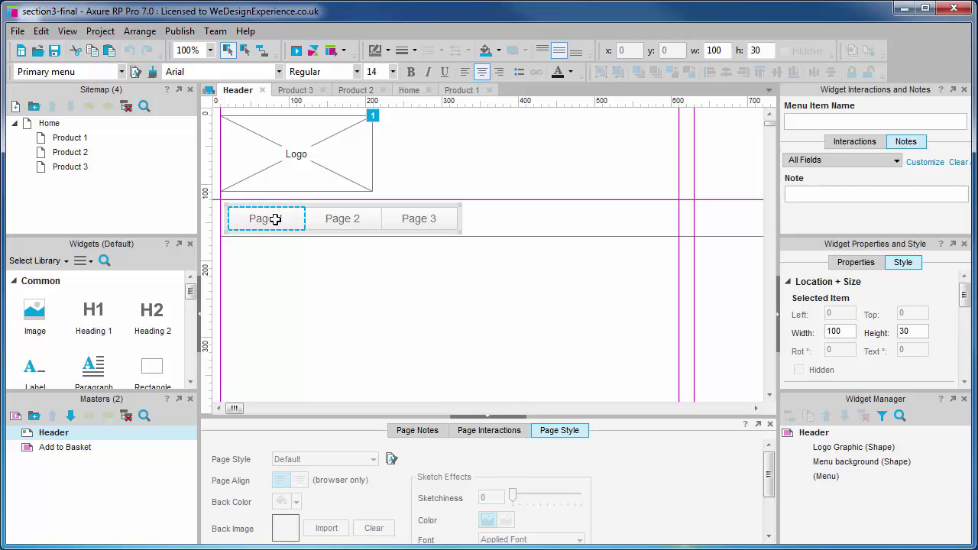
double_click(280, 221)
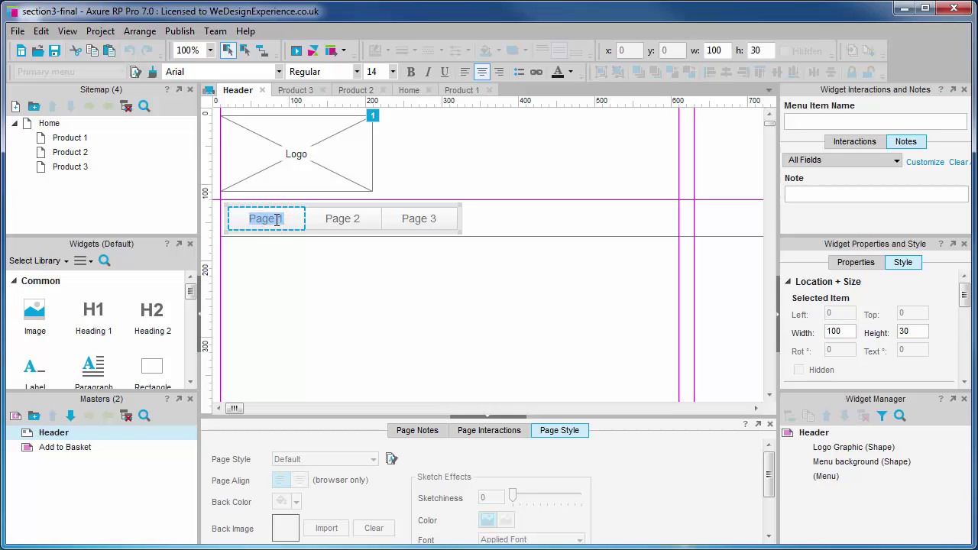
text(Product)
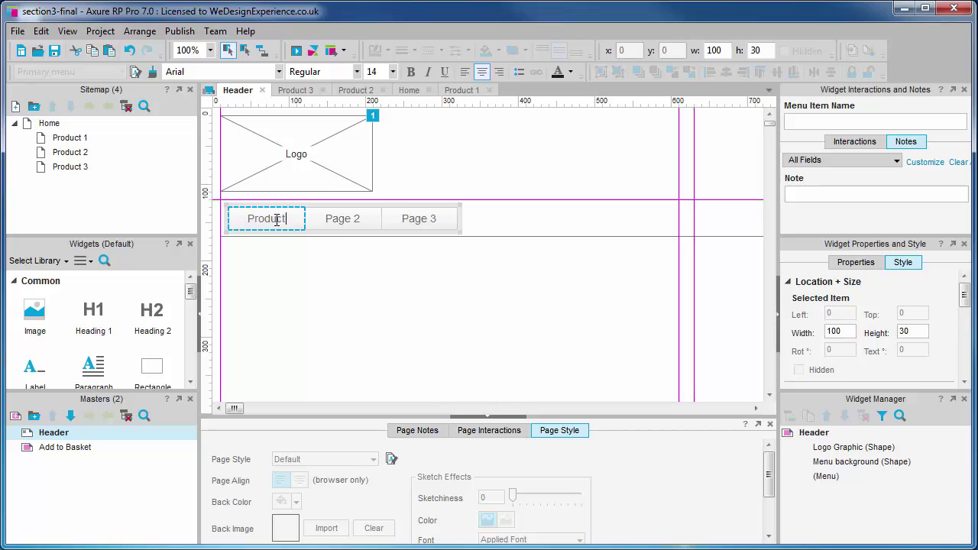
text( 1)
Relabel the second and third menu items 'Product 2' and 'Product 3'.
click(348, 219)
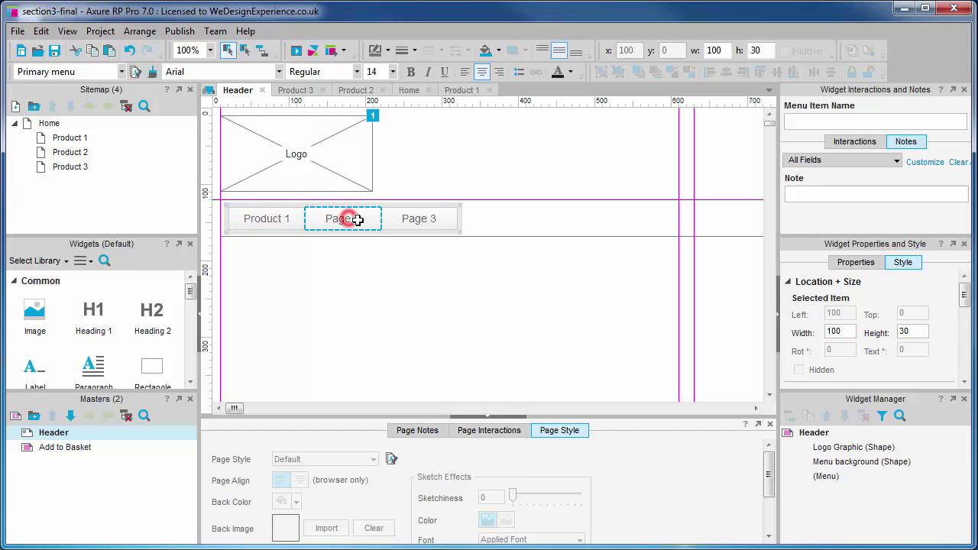
double_click(357, 219)
text(Prod)
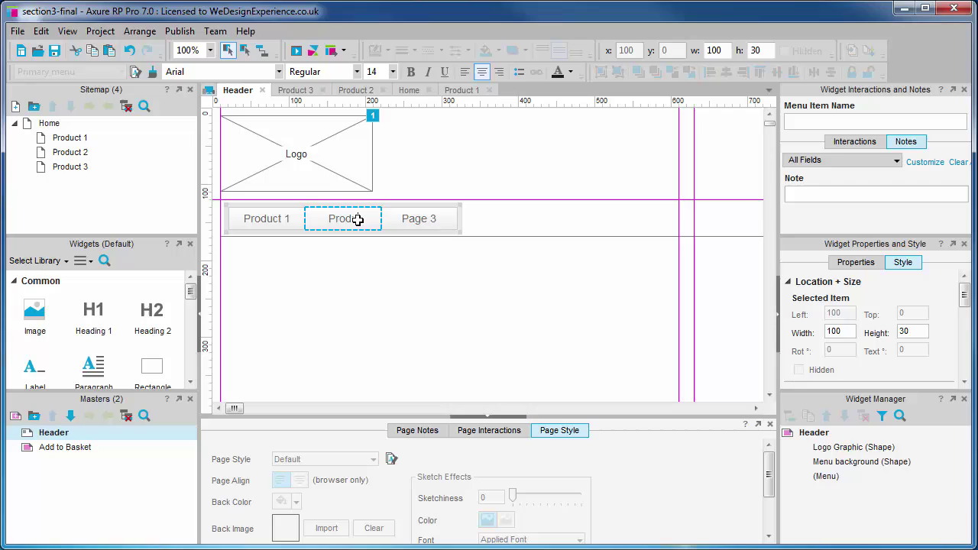
text(uct 2)
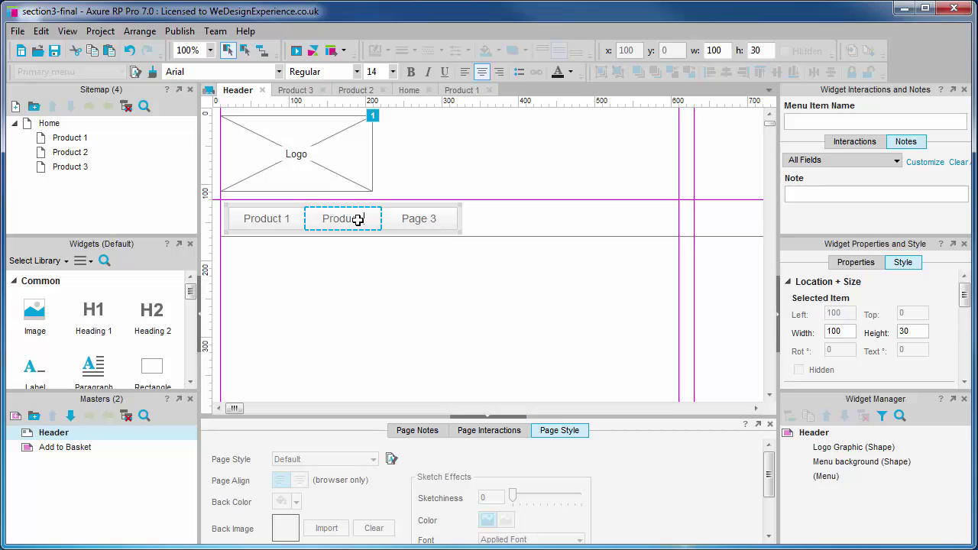
click(410, 217)
double_click(433, 217)
text(Product 3)
click(421, 272)
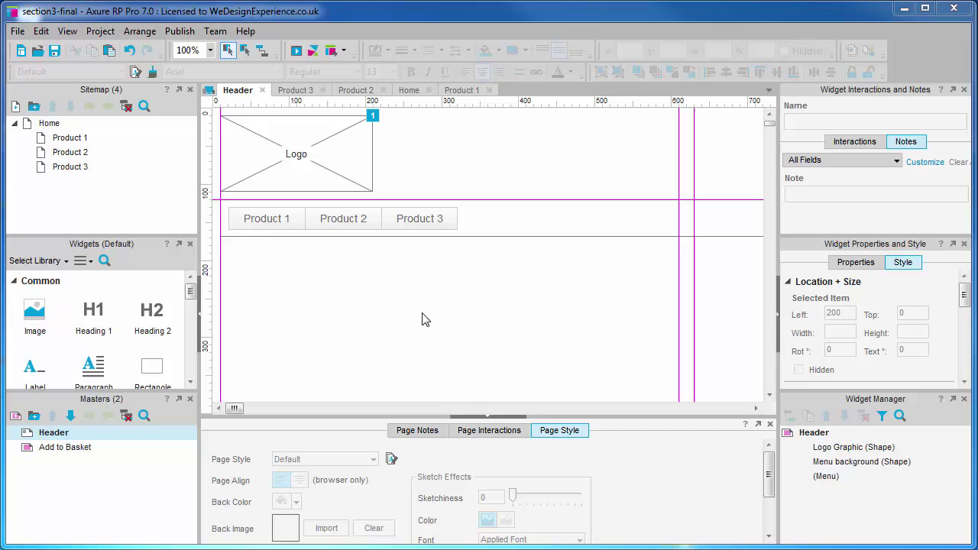
Give the Product 1 menu item an OnClick link to the Product 1 page.
click(265, 218)
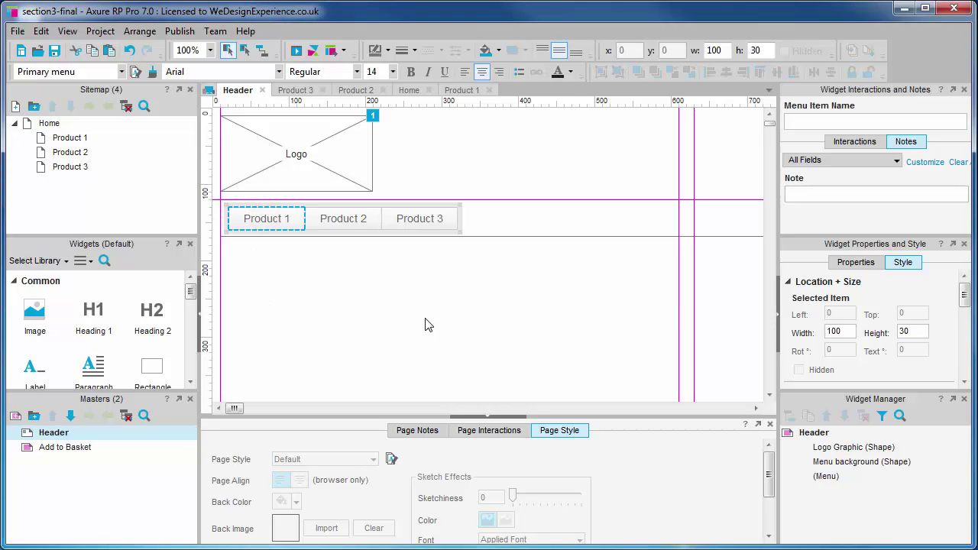
click(856, 141)
drag(842, 239, 843, 285)
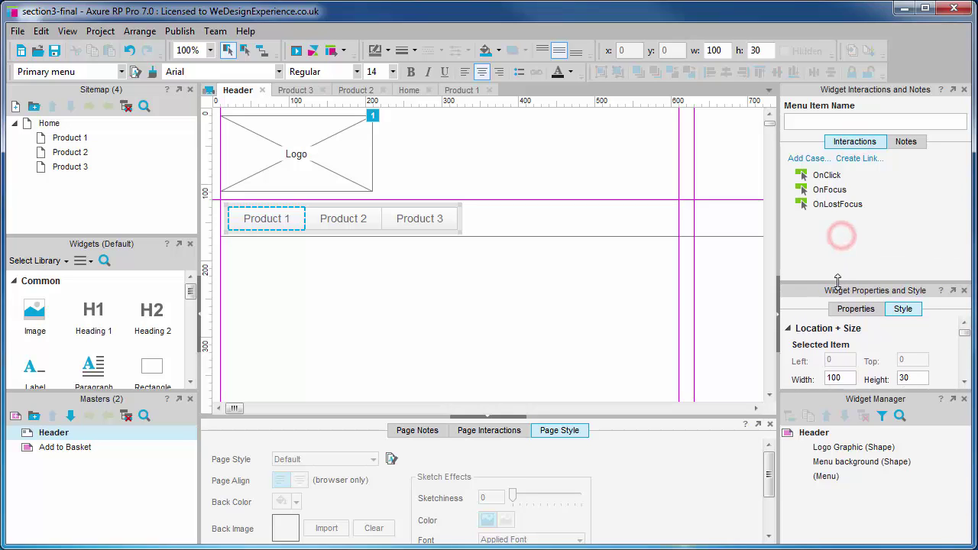
click(860, 159)
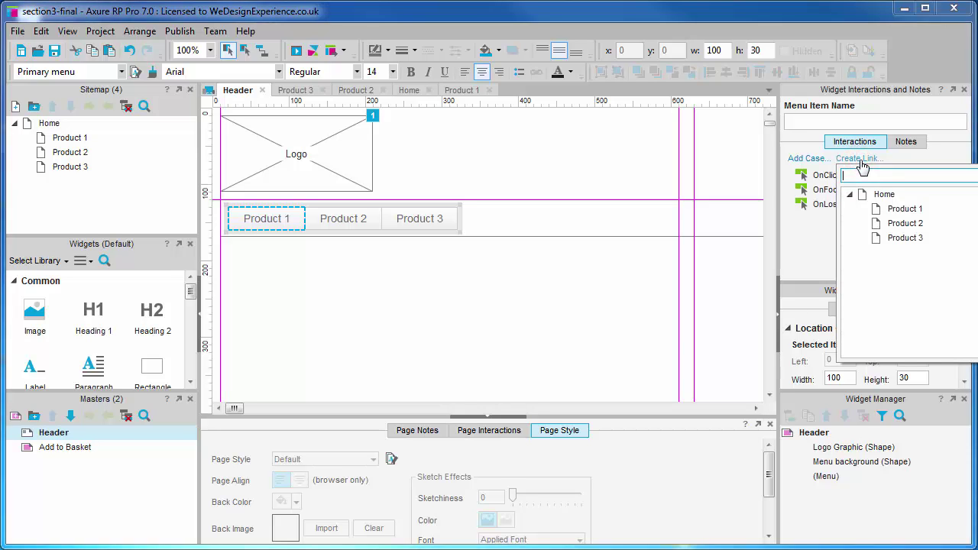
click(899, 210)
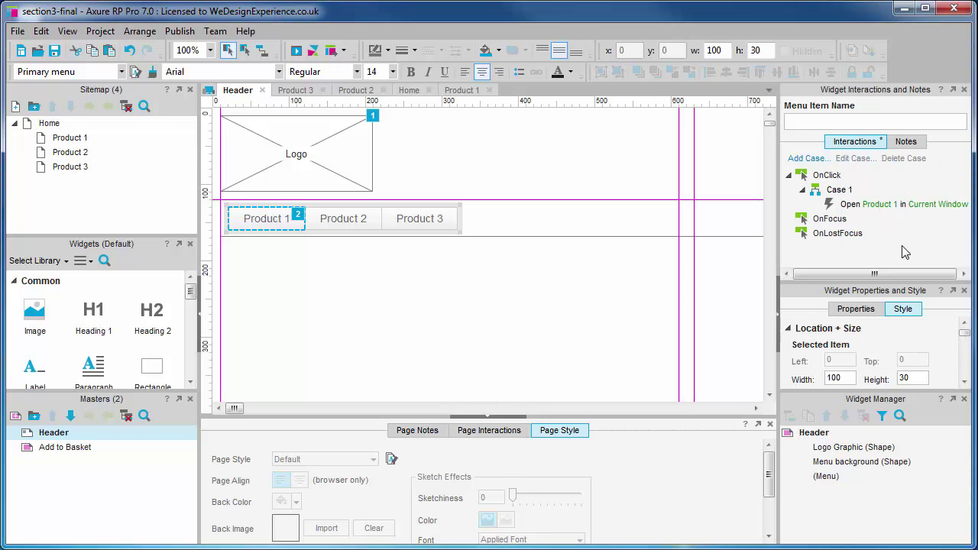
Check that Case 1 opens Product 1 in the current window.
drag(887, 283, 884, 301)
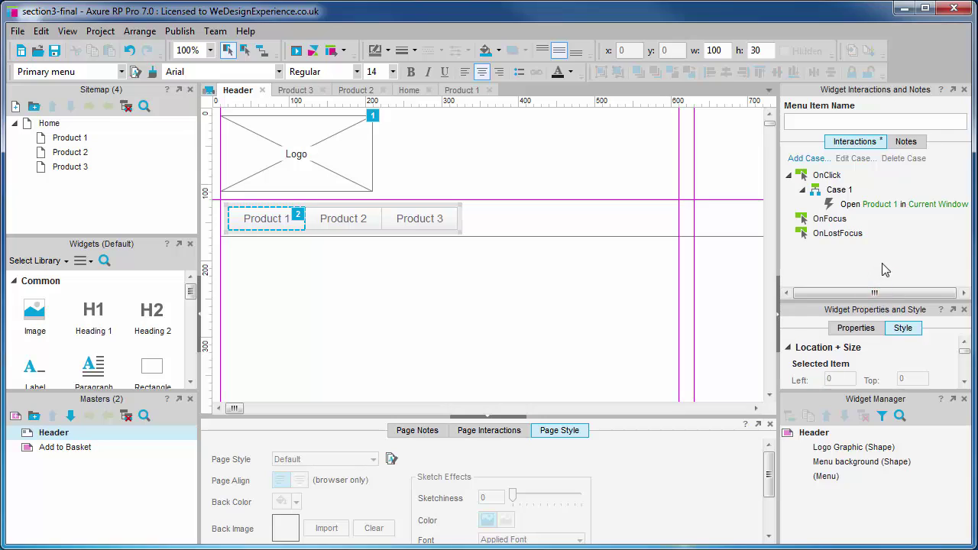
click(884, 211)
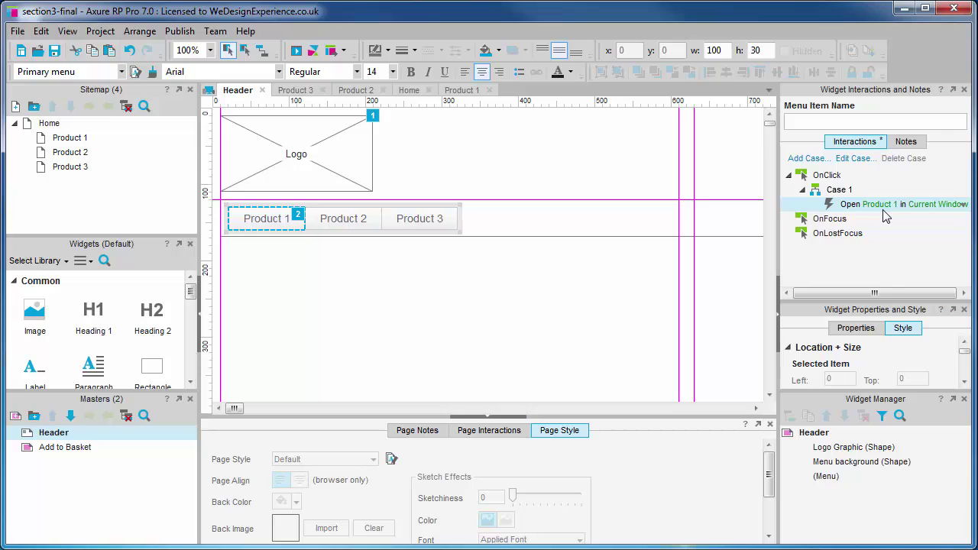
click(872, 189)
click(869, 208)
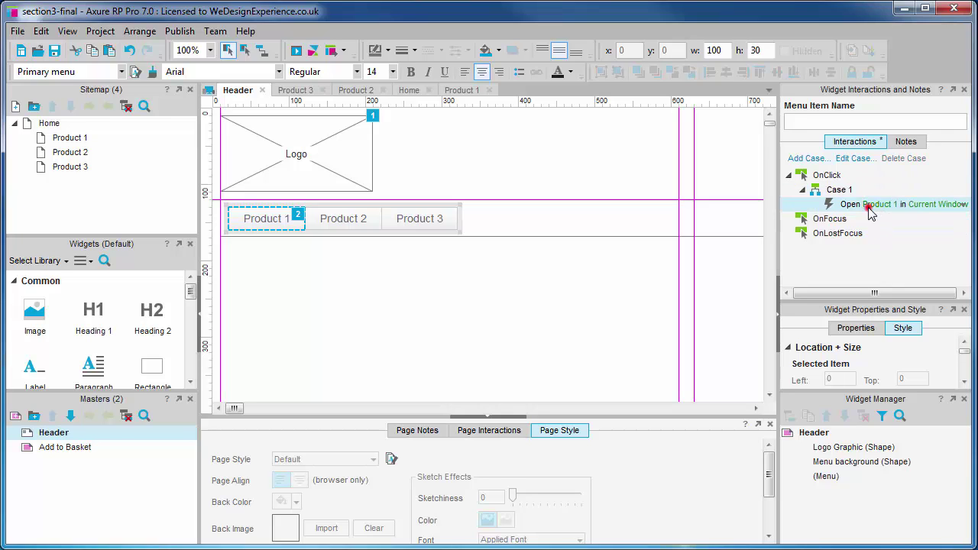